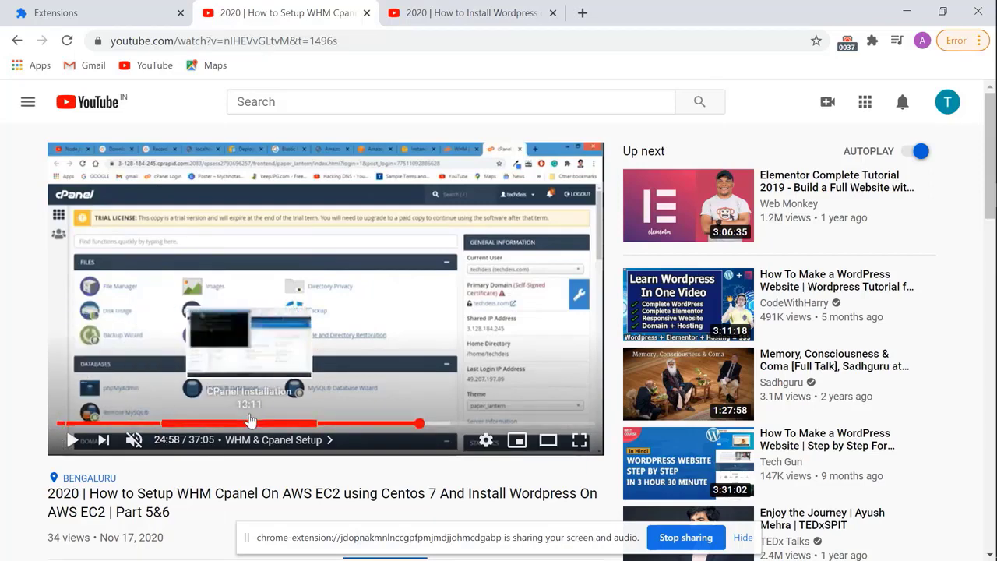
pyautogui.scroll(-2, 249, 421)
pyautogui.scroll(1, 250, 420)
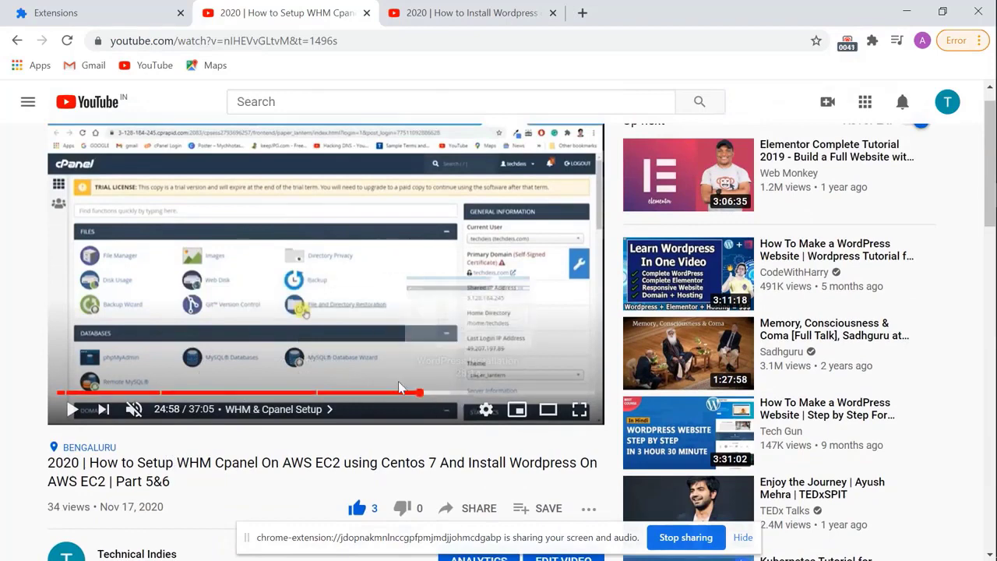
# Rearrange the browser tabs and pause the Wordpress installation video.
pyautogui.click(418, 6)
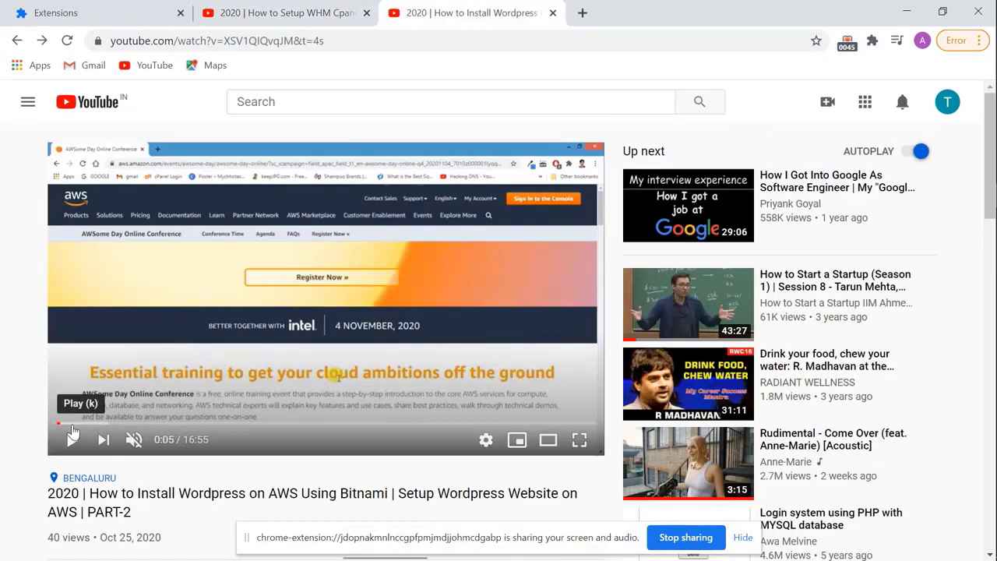
pyautogui.click(69, 41)
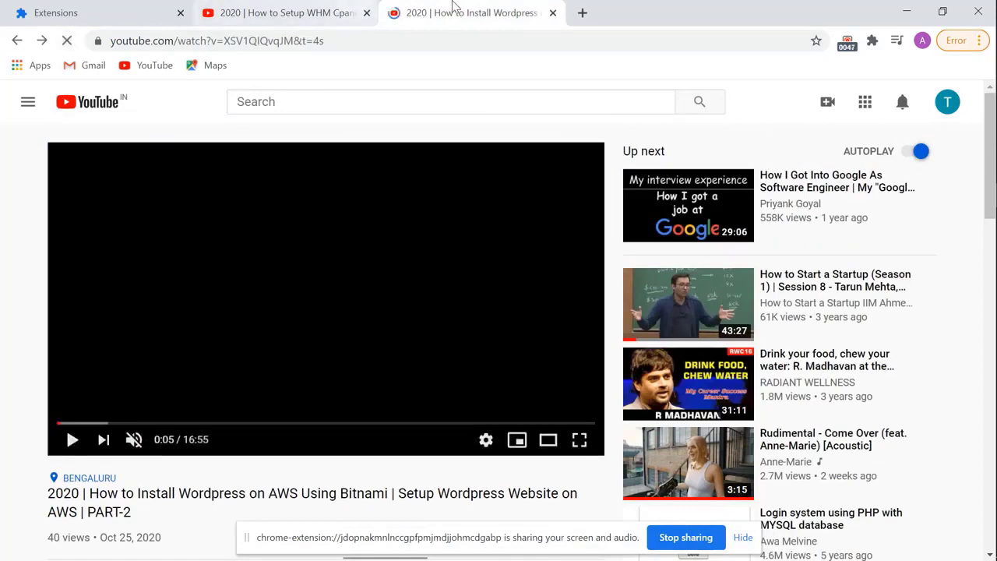
pyautogui.moveTo(355, 7); pyautogui.dragTo(441, 7)
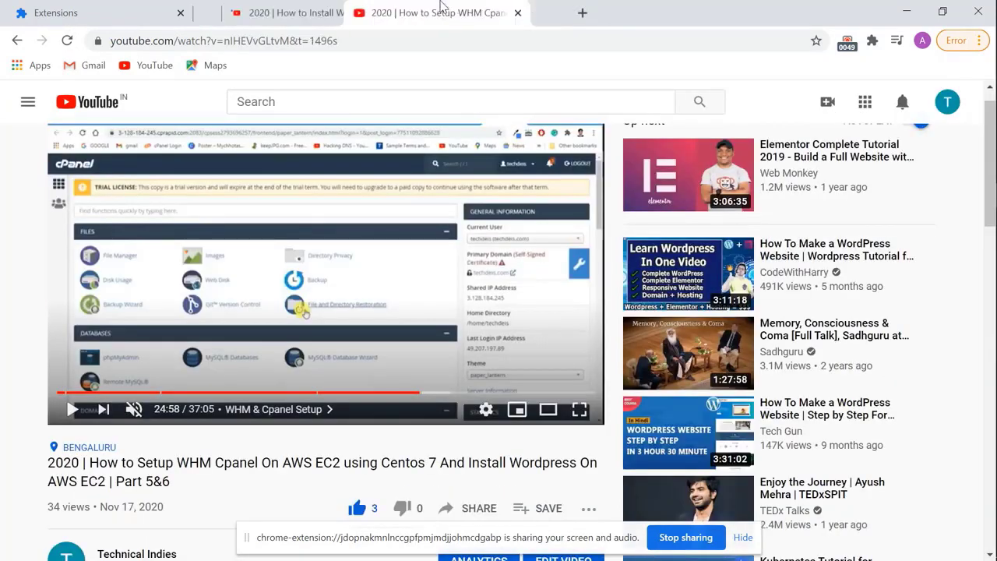
pyautogui.moveTo(312, 12); pyautogui.dragTo(471, 9)
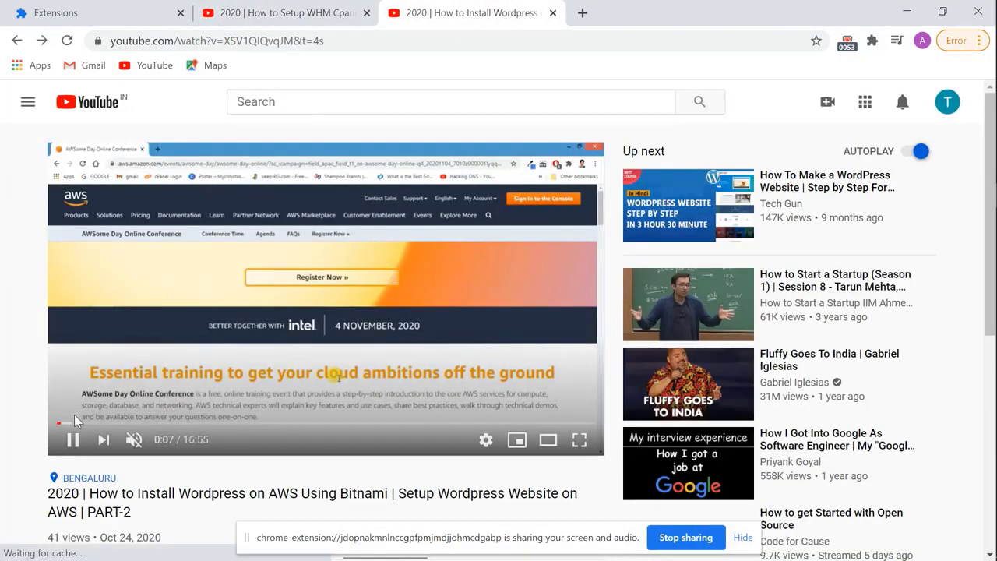
pyautogui.click(72, 440)
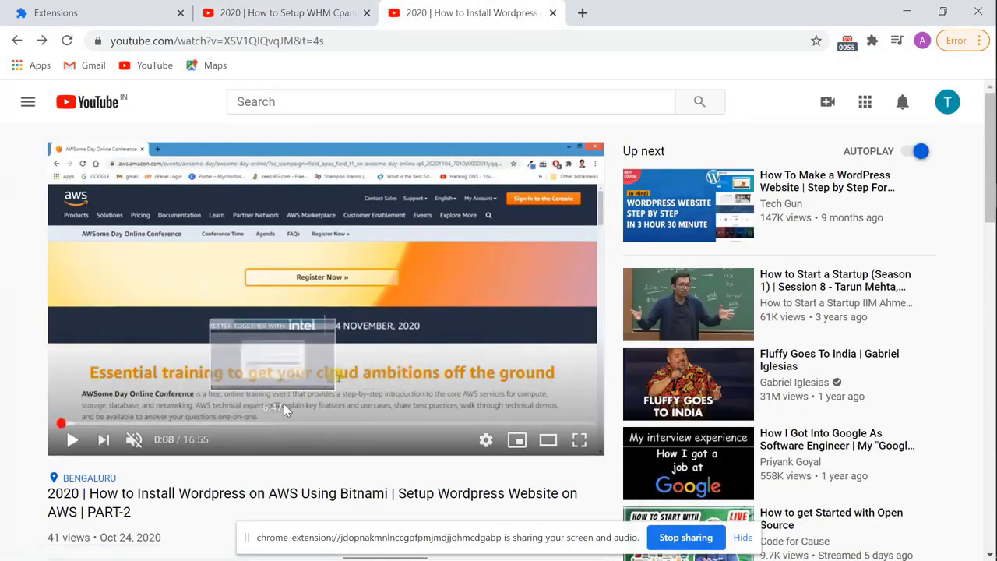
pyautogui.scroll(-1, 284, 404)
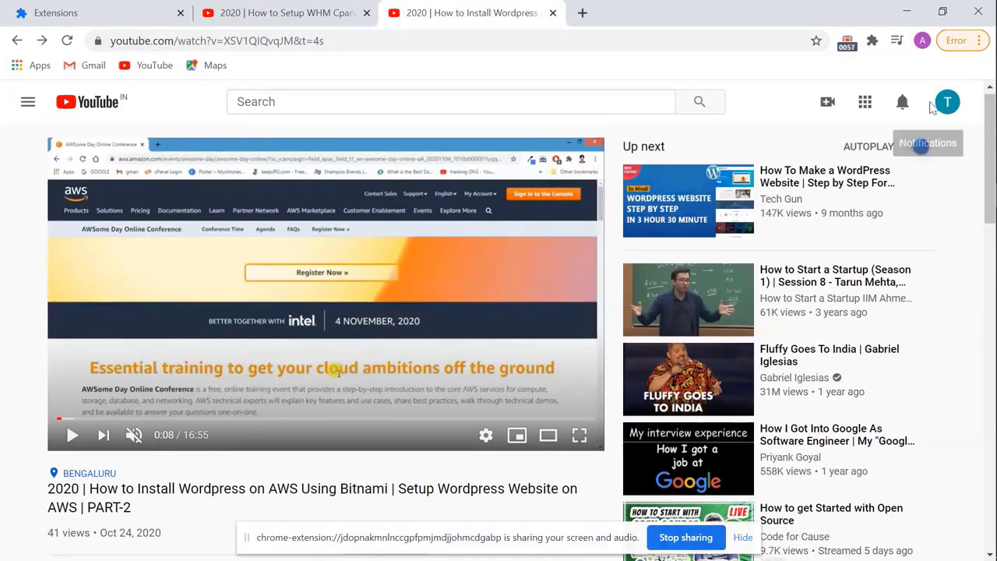
# Open the account menu toward Studio and expand the WHM Cpanel video's description to review its timestamps.
pyautogui.click(948, 101)
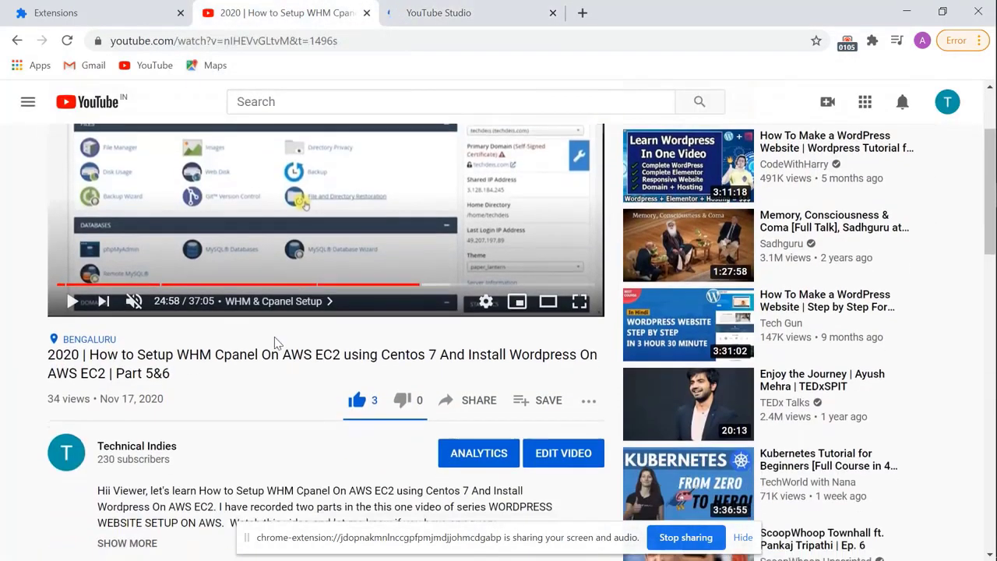
pyautogui.scroll(-1, 274, 343)
pyautogui.click(127, 395)
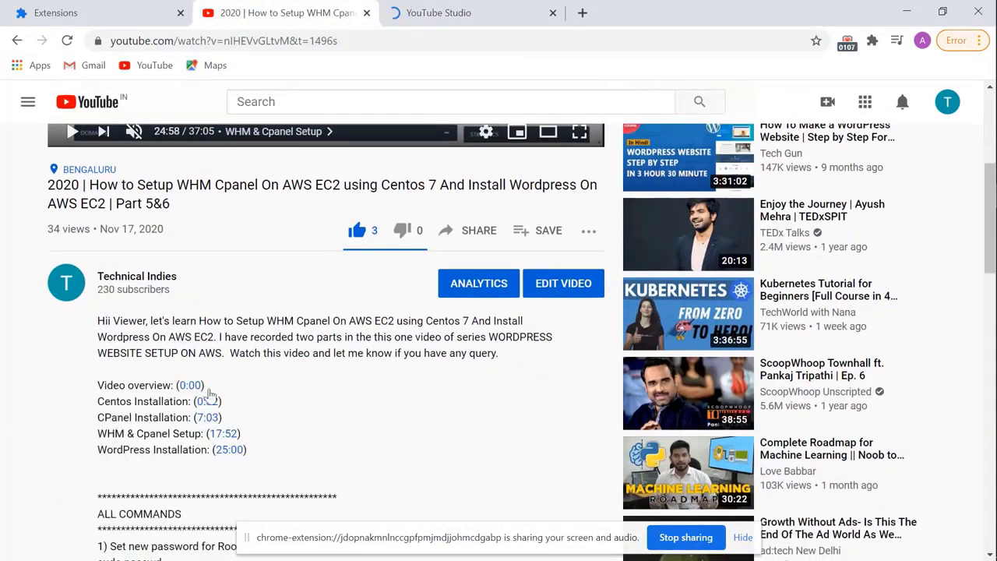
pyautogui.scroll(-1, 252, 359)
pyautogui.moveTo(257, 389); pyautogui.dragTo(106, 325)
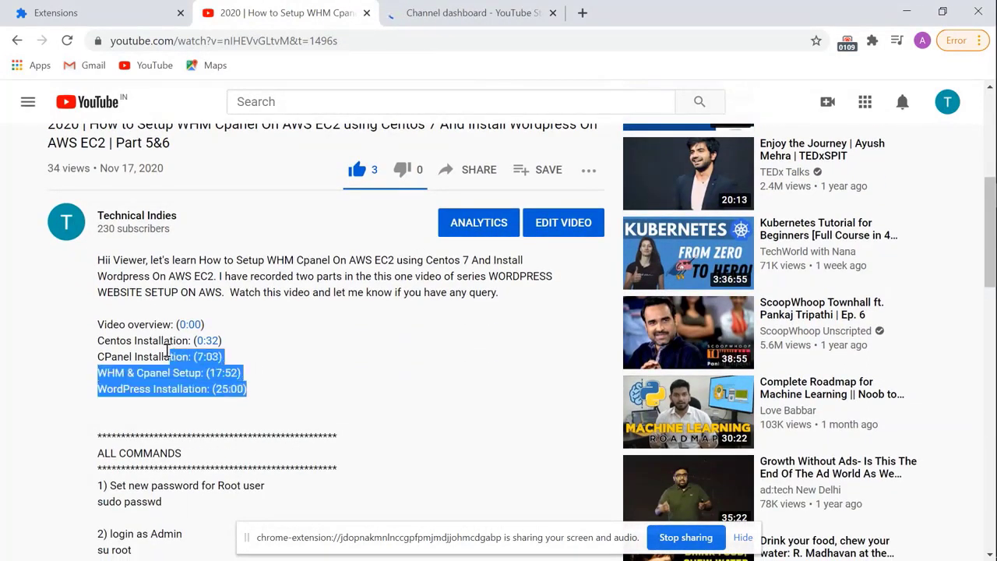
pyautogui.click(106, 325)
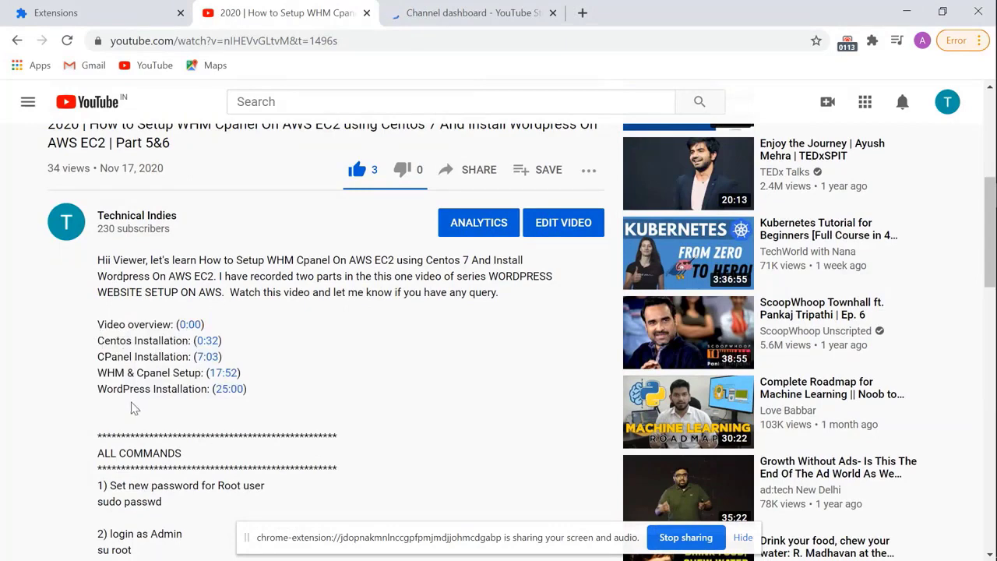
# Open the How to Install Wordpress on AWS Part-2 video's details from the Studio Videos list.
pyautogui.click(467, 13)
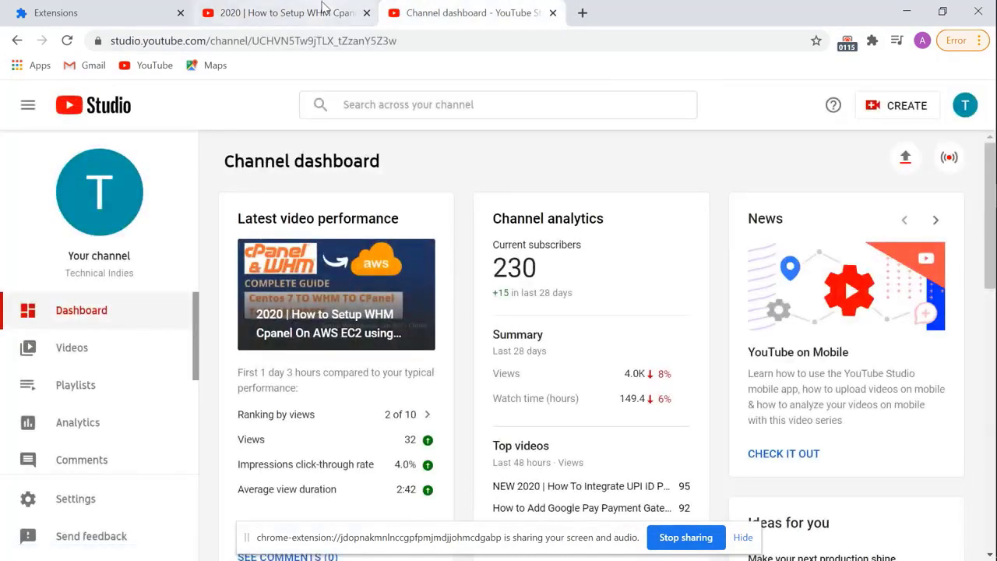
pyautogui.click(72, 350)
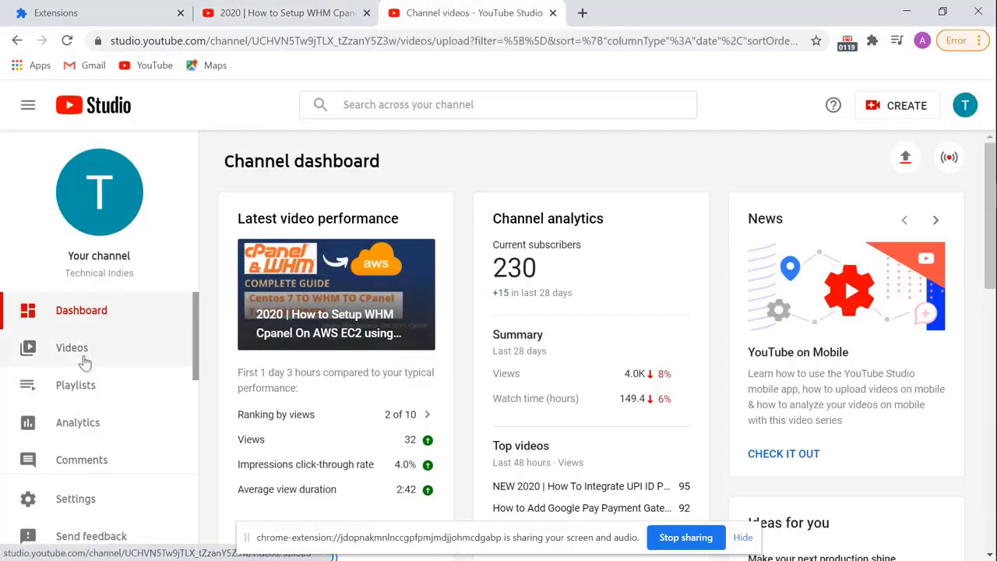
pyautogui.scroll(-2, 356, 351)
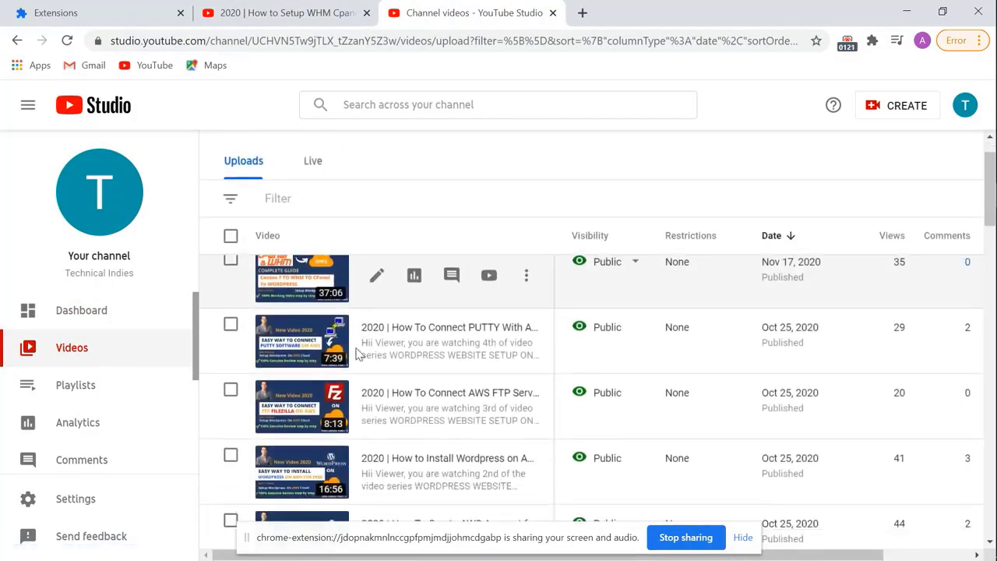
pyautogui.click(292, 453)
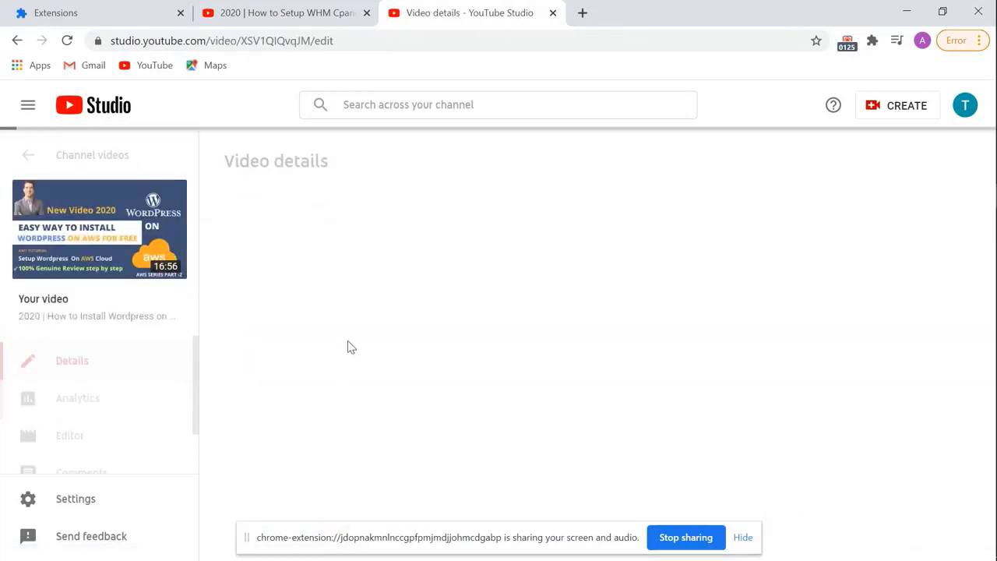
pyautogui.scroll(-2, 377, 370)
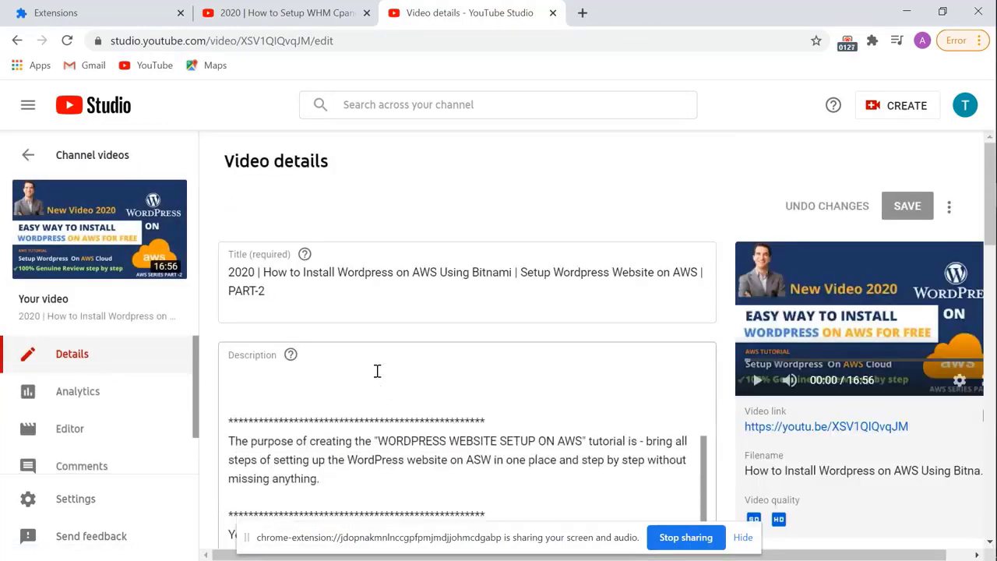
pyautogui.scroll(1, 335, 405)
# Add the 'Wordpress Installation: ()' line beneath 'Video Intro: (0:00)', removing an extra blank line.
pyautogui.click(241, 427)
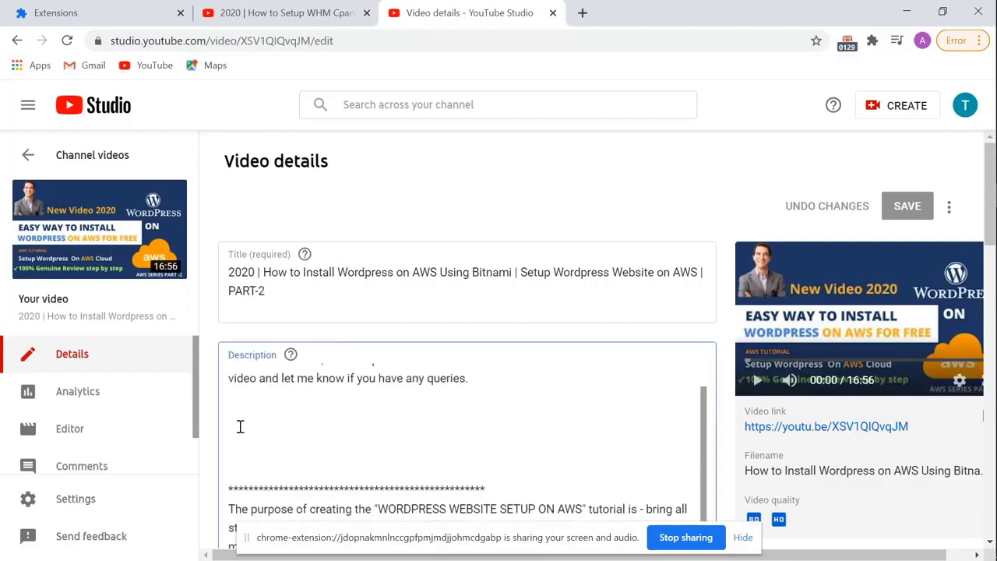
pyautogui.press('BackSpace')
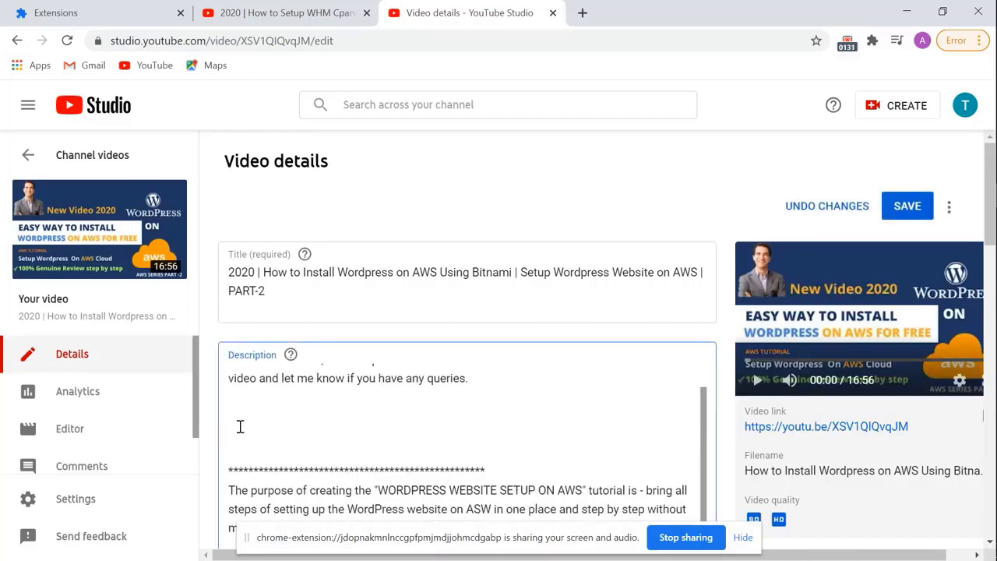
pyautogui.write('Vi')
pyautogui.write('deo In')
pyautogui.write('tro: ')
pyautogui.write('(')
pyautogui.write('0:')
pyautogui.write('00')
pyautogui.scroll(-1, 240, 427)
pyautogui.scroll(2, 240, 427)
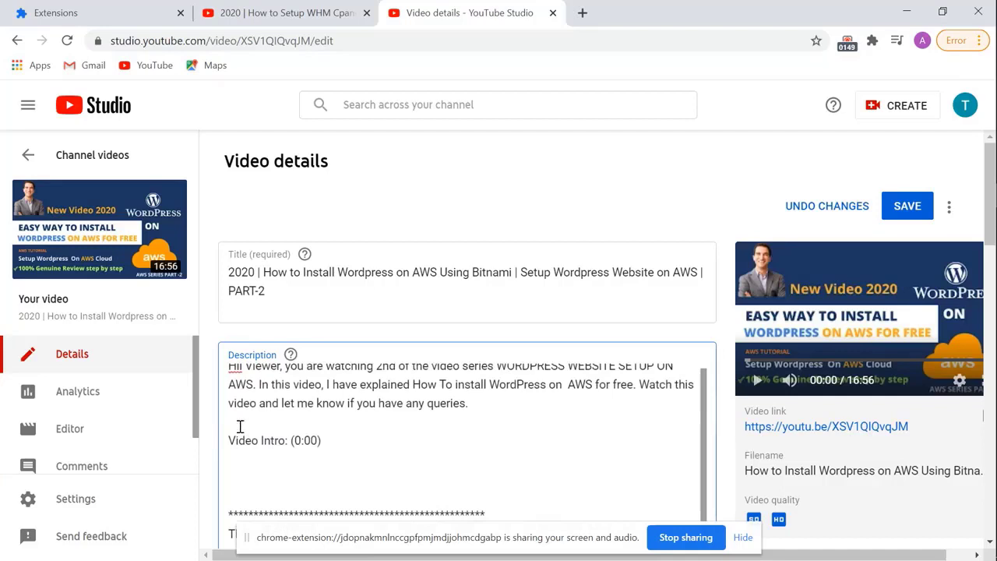
pyautogui.click(237, 472)
pyautogui.write('Wordpres')
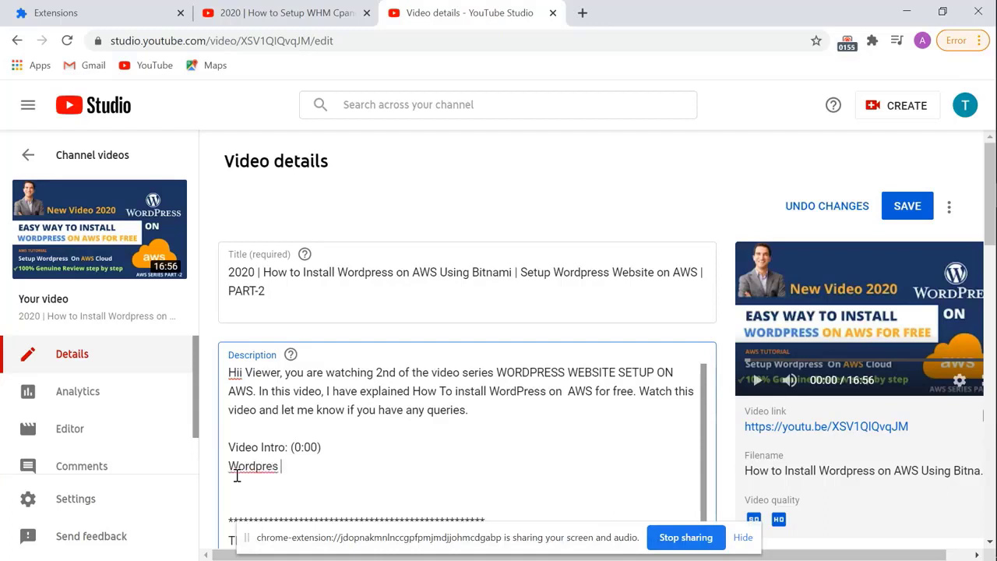
pyautogui.write(' Ins')
pyautogui.write('tall')
pyautogui.write('ation')
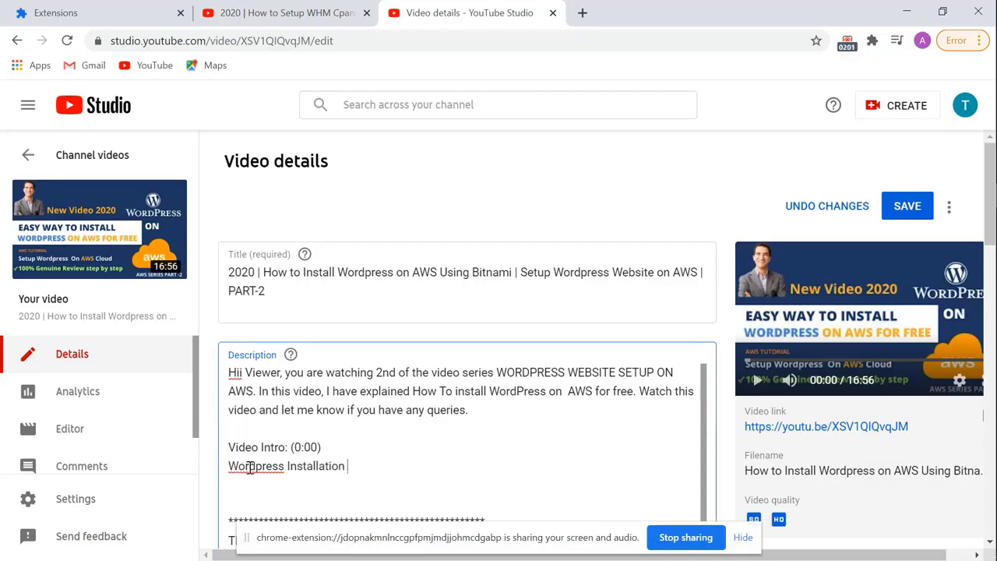
pyautogui.rightClick(250, 467)
pyautogui.press('Escape')
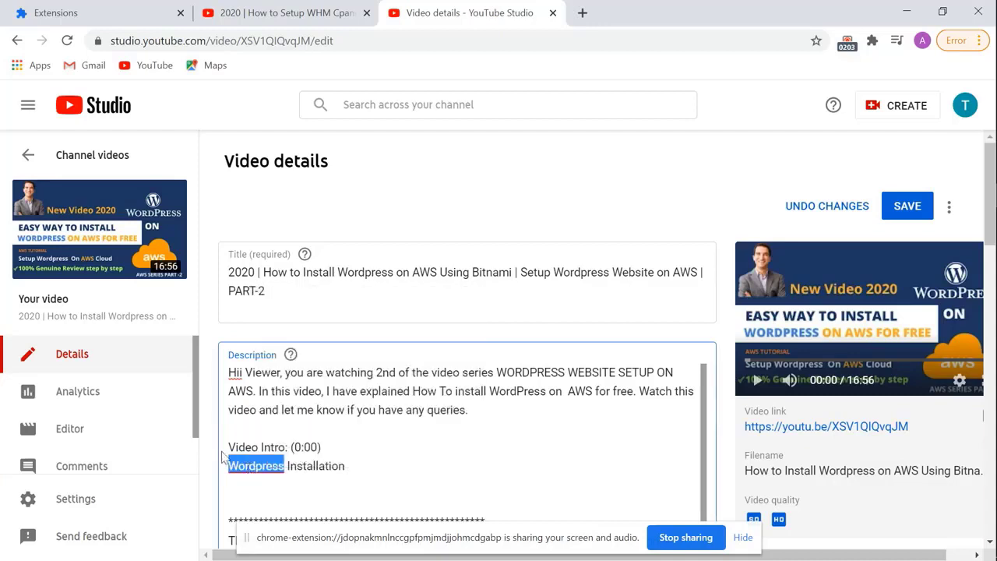
pyautogui.click(349, 466)
pyautogui.write('(')
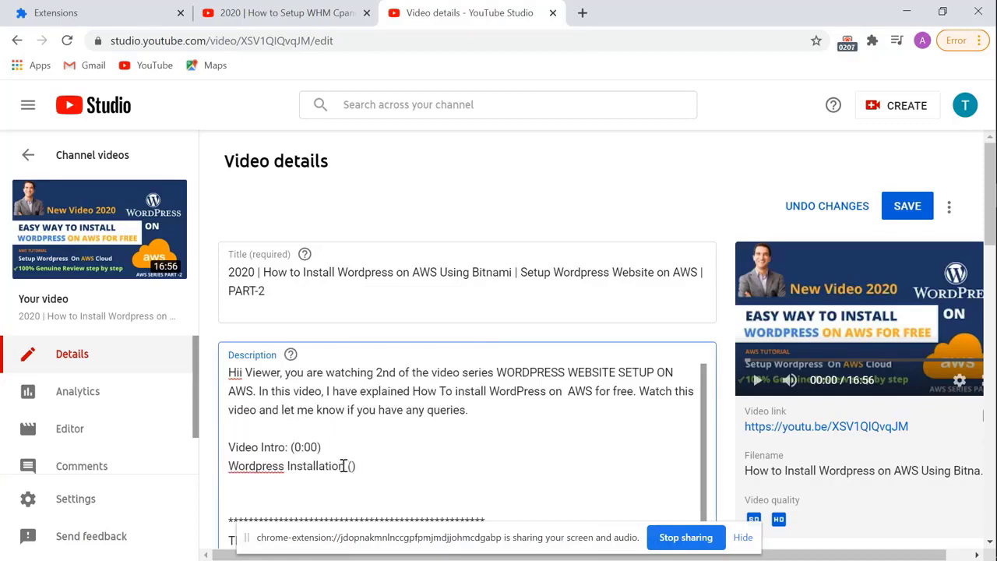
pyautogui.write(':')
# Glance at the WHM Cpanel watch tab, then bring up the video thumbnail's link options.
pyautogui.click(323, 13)
pyautogui.scroll(5, 295, 170)
pyautogui.scroll(3, 312, 117)
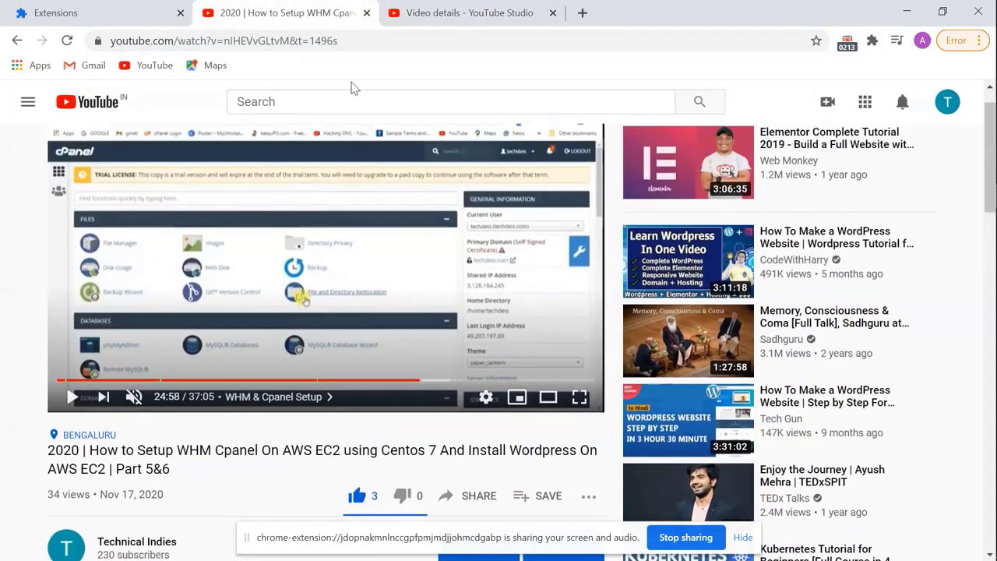
pyautogui.click(460, 13)
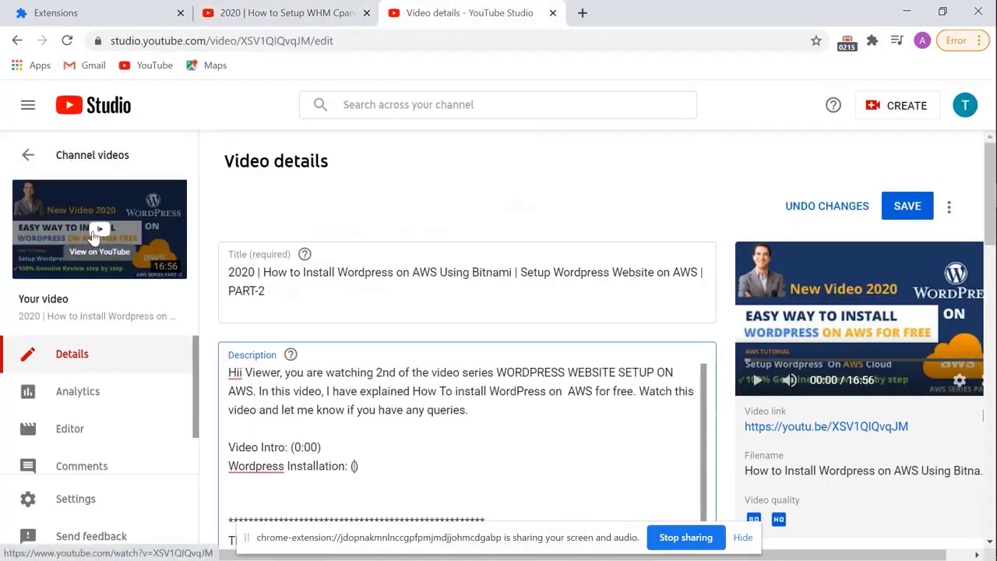
pyautogui.rightClick(100, 230)
# Open the Part-2 video's watch page in a new tab and switch to it.
pyautogui.click(164, 244)
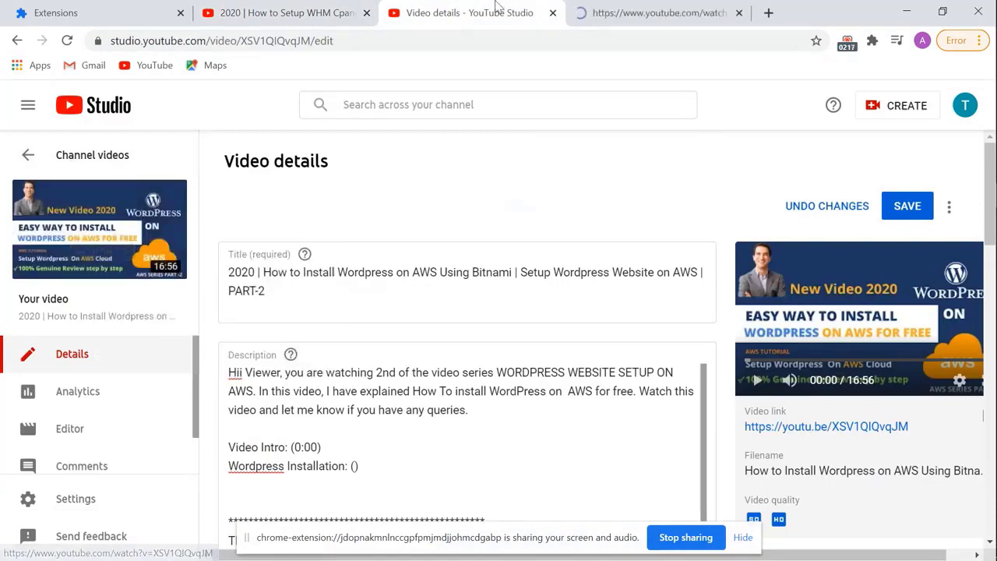
pyautogui.click(659, 13)
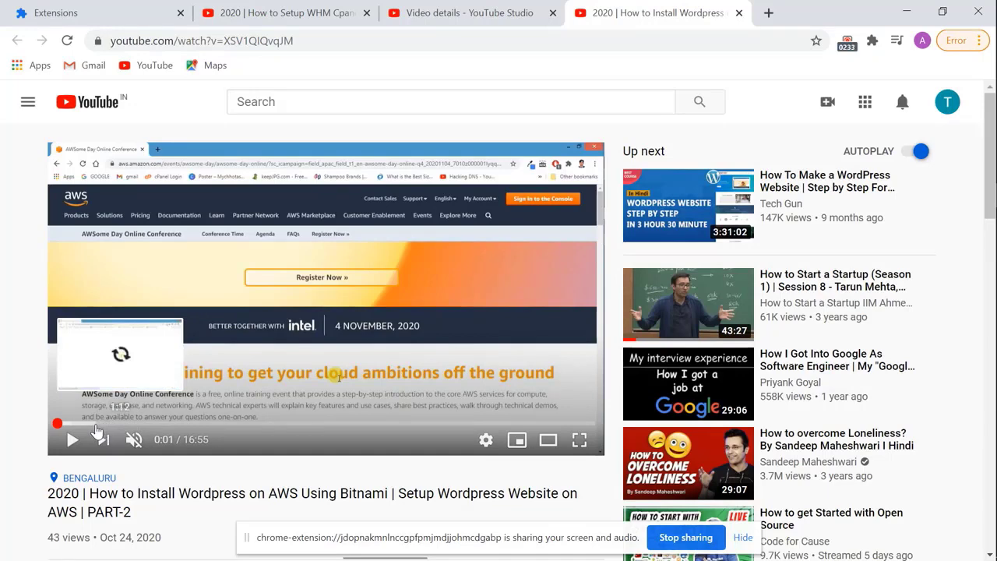
# Fill in the Wordpress Installation timestamp as 1:12 and start a new line below it.
pyautogui.click(460, 12)
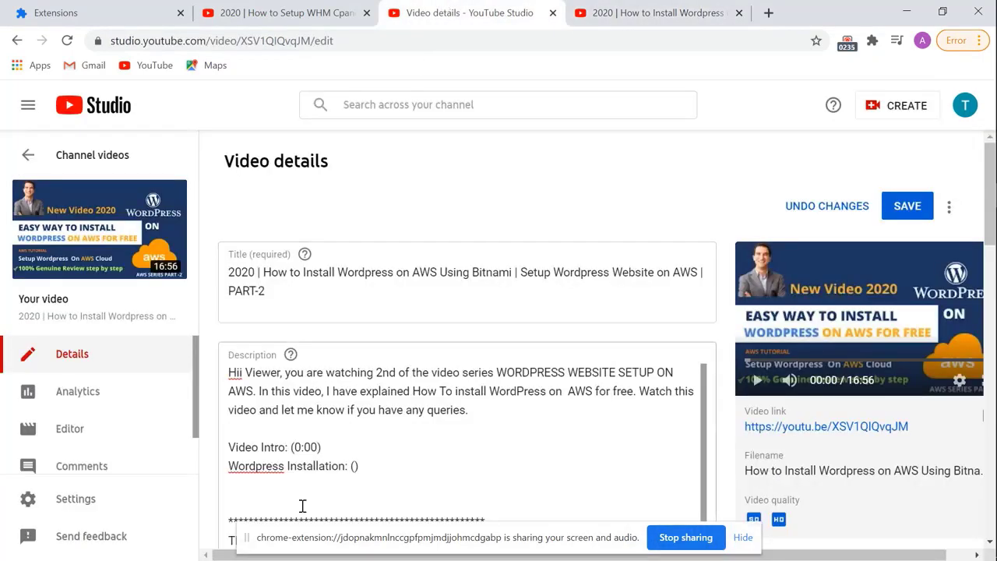
pyautogui.click(354, 466)
pyautogui.write('1:')
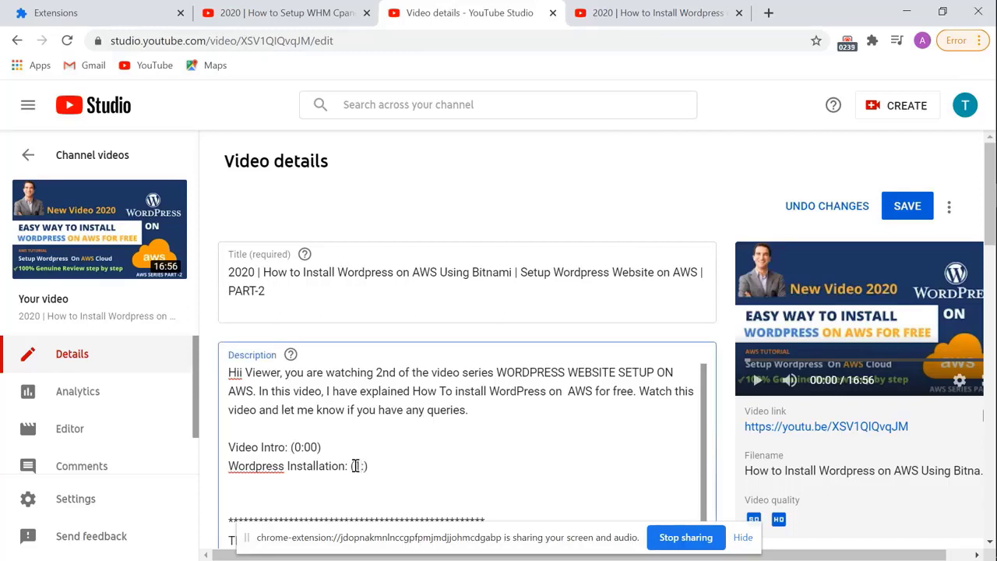
pyautogui.write('12')
pyautogui.click(408, 466)
pyautogui.press('Return')
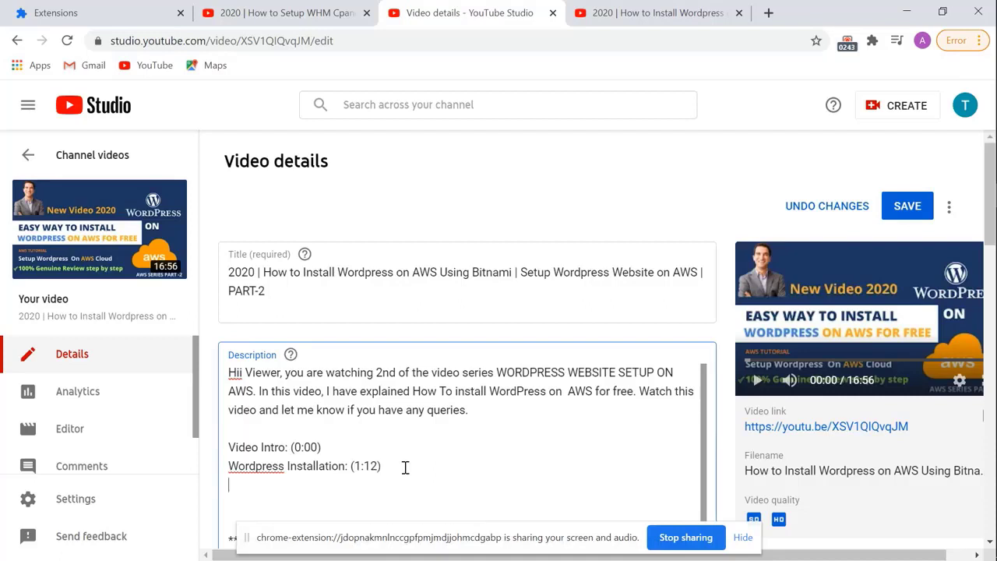
pyautogui.write('Thank y')
pyautogui.write('ou')
pyautogui.write('ou')
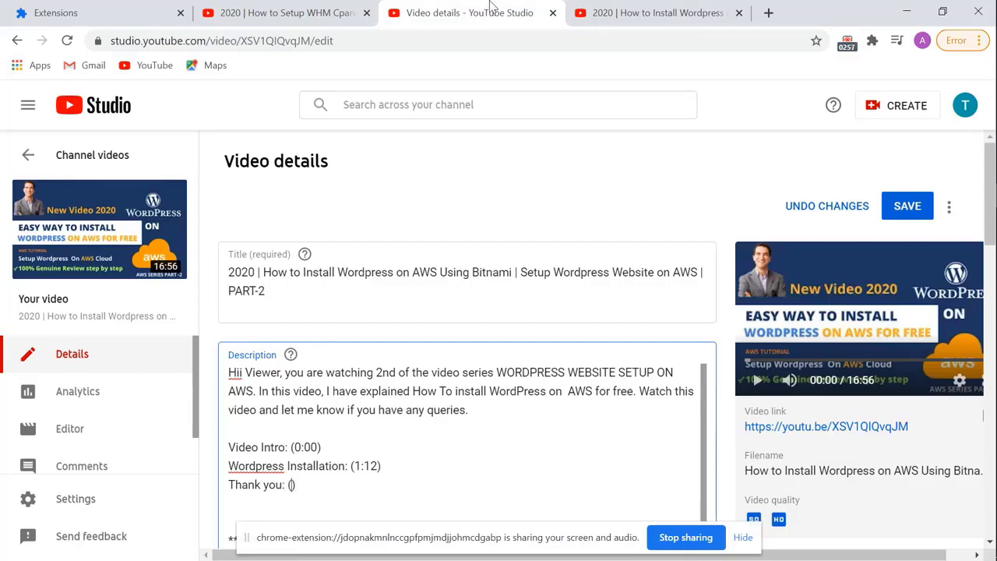
# Add 'Thank you: (16:00)' after checking the timing, then save the description.
pyautogui.click(658, 13)
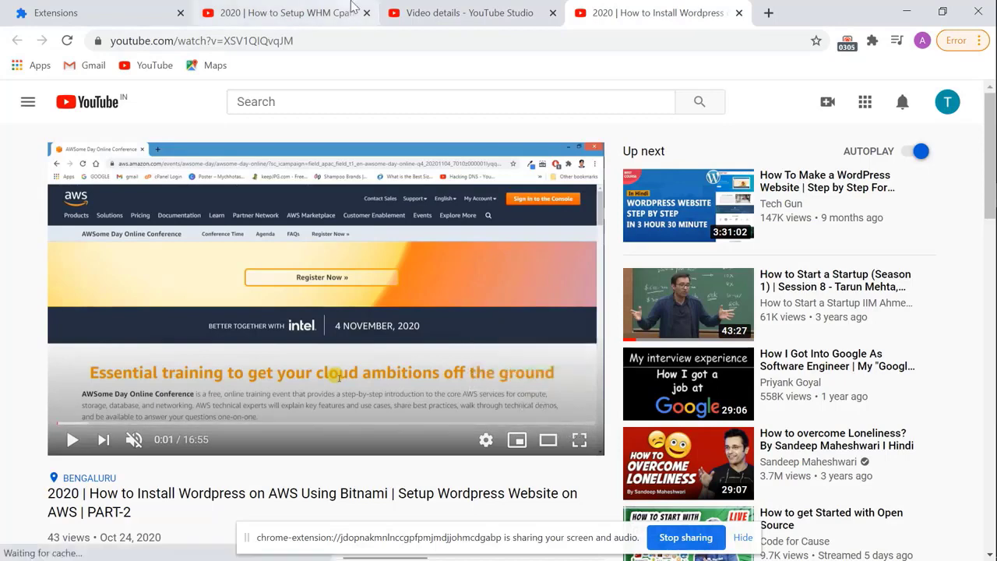
pyautogui.click(436, 13)
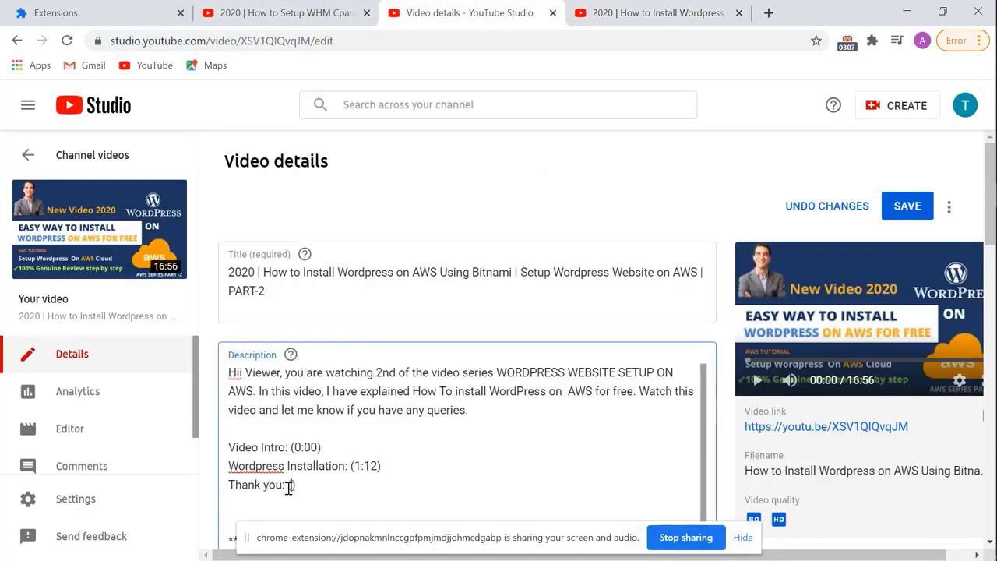
pyautogui.write('16:')
pyautogui.write('00')
pyautogui.scroll(-3, 293, 485)
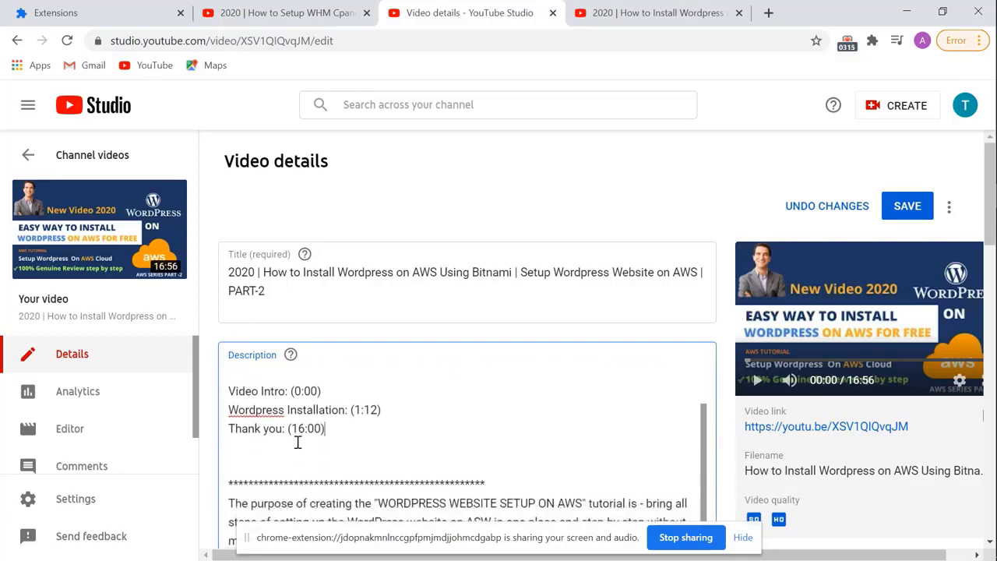
pyautogui.scroll(1, 297, 443)
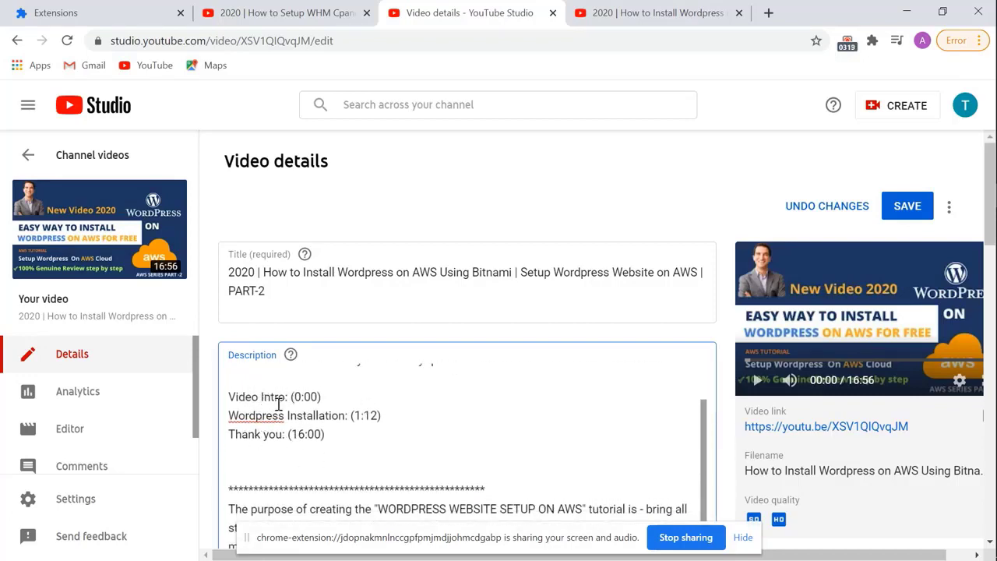
pyautogui.scroll(1, 278, 401)
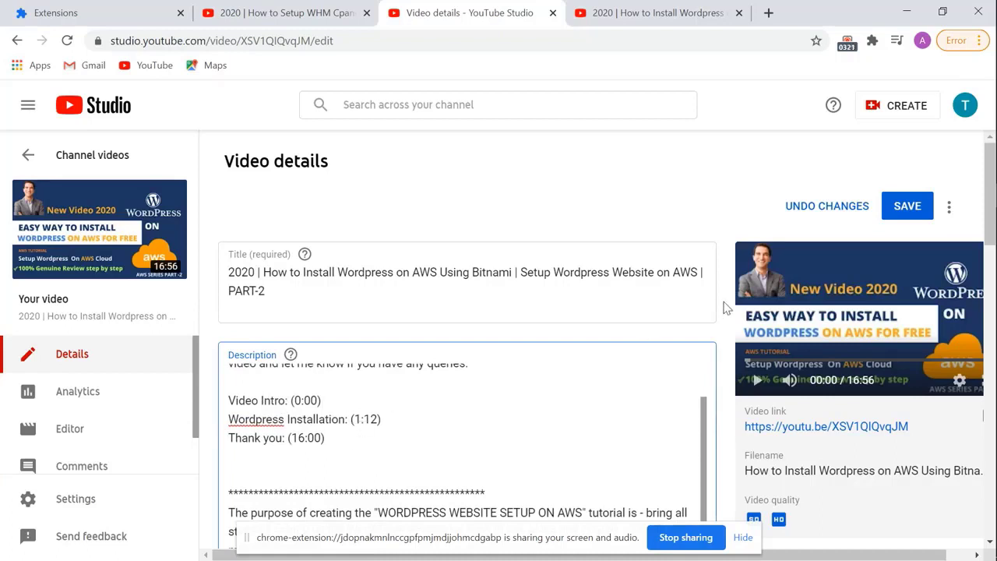
pyautogui.click(897, 206)
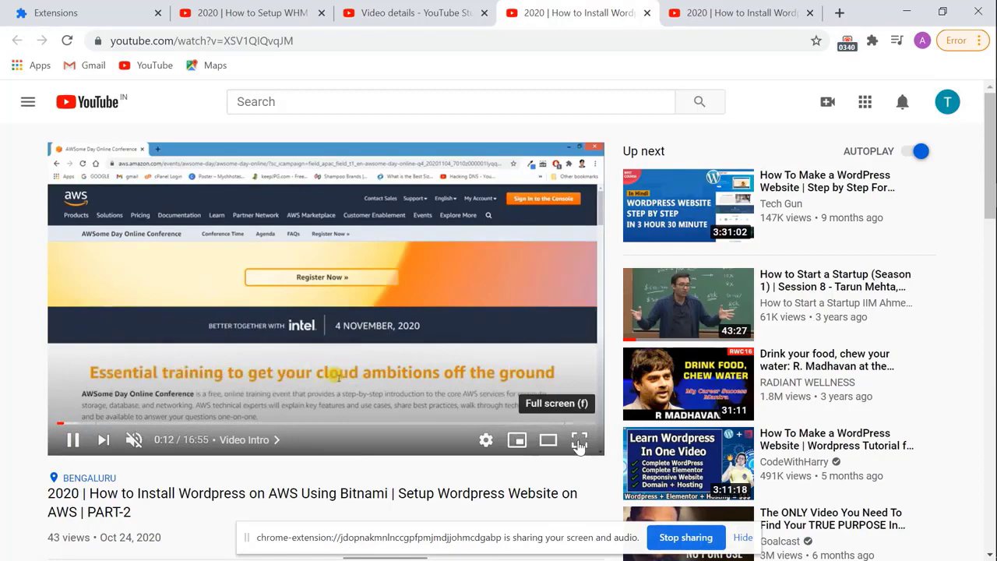
# Play the Part-2 video in full screen, then exit full screen.
pyautogui.click(579, 439)
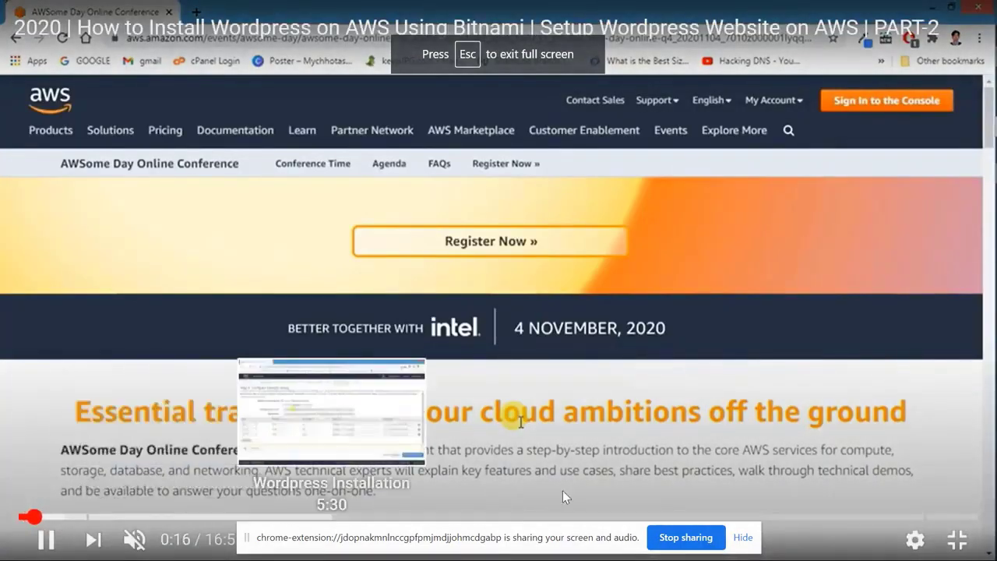
pyautogui.click(957, 538)
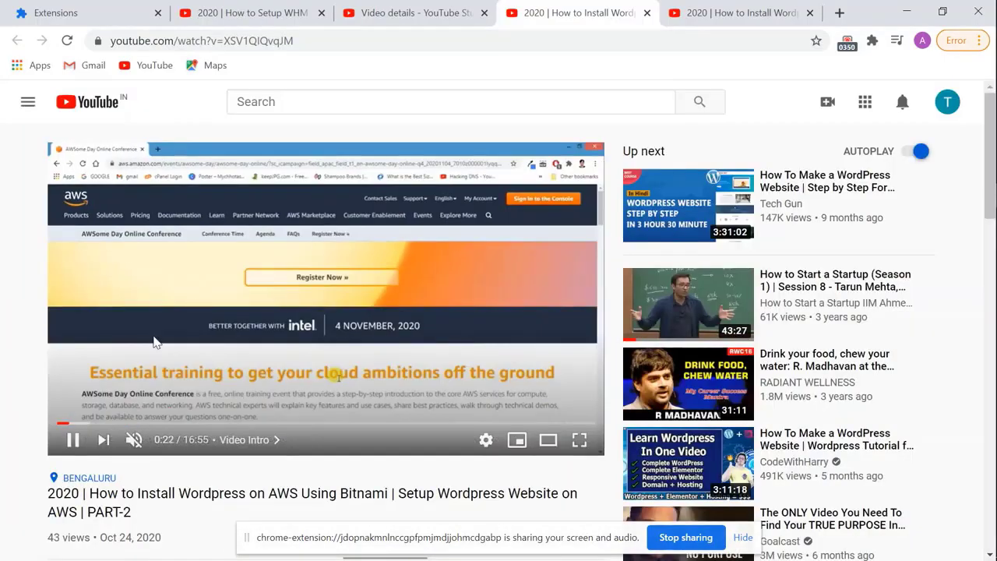
pyautogui.scroll(-4, 156, 342)
pyautogui.scroll(-2, 156, 341)
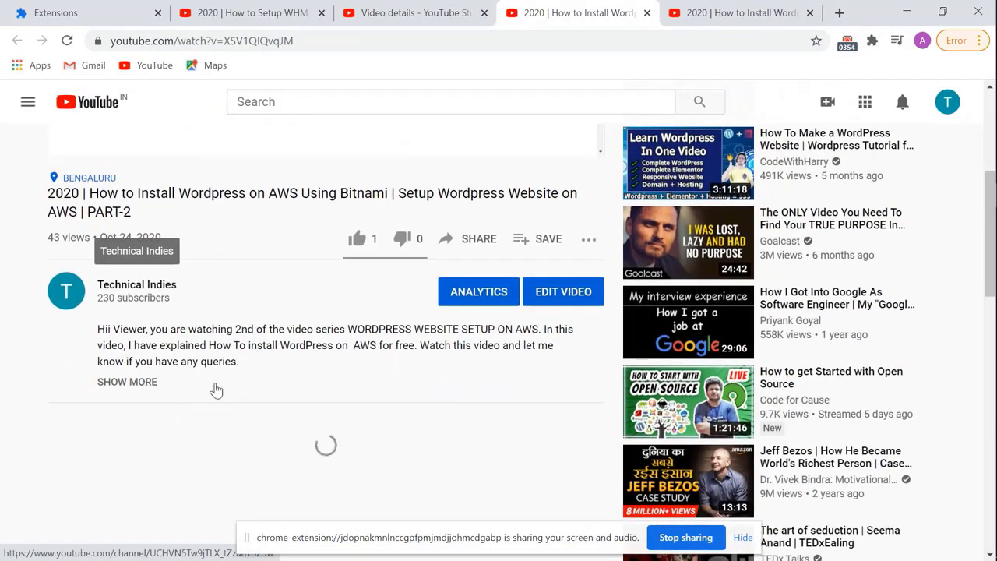
# Expand the description to reveal the clickable 0:00, 1:12 and 16:00 timestamps.
pyautogui.click(127, 382)
pyautogui.scroll(-2, 265, 343)
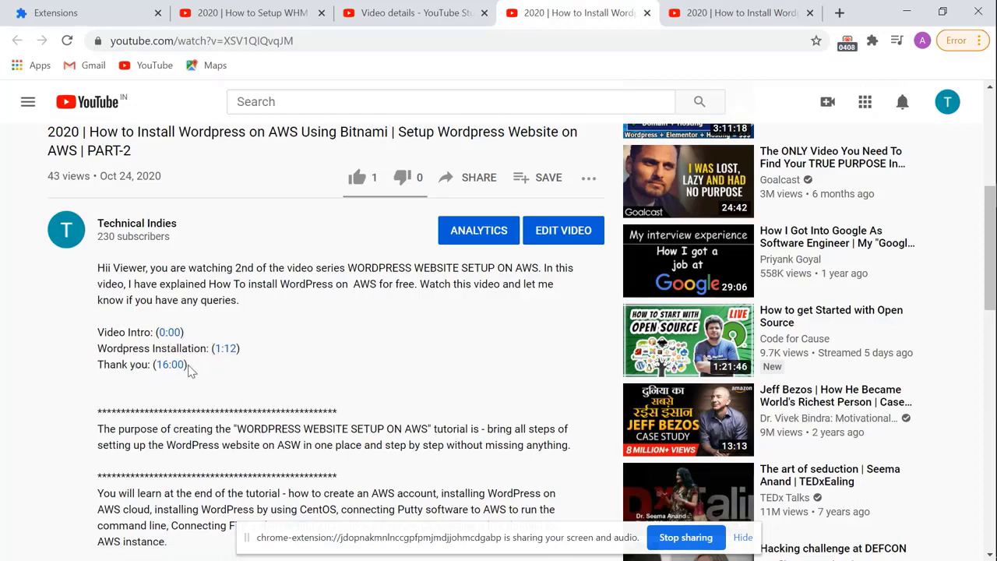
pyautogui.scroll(2, 192, 371)
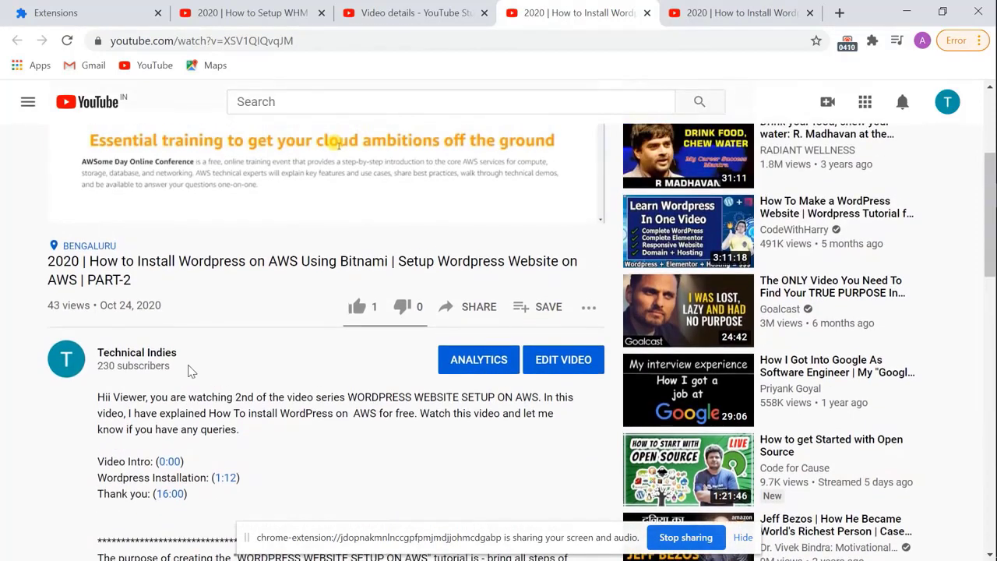
pyautogui.scroll(1, 192, 370)
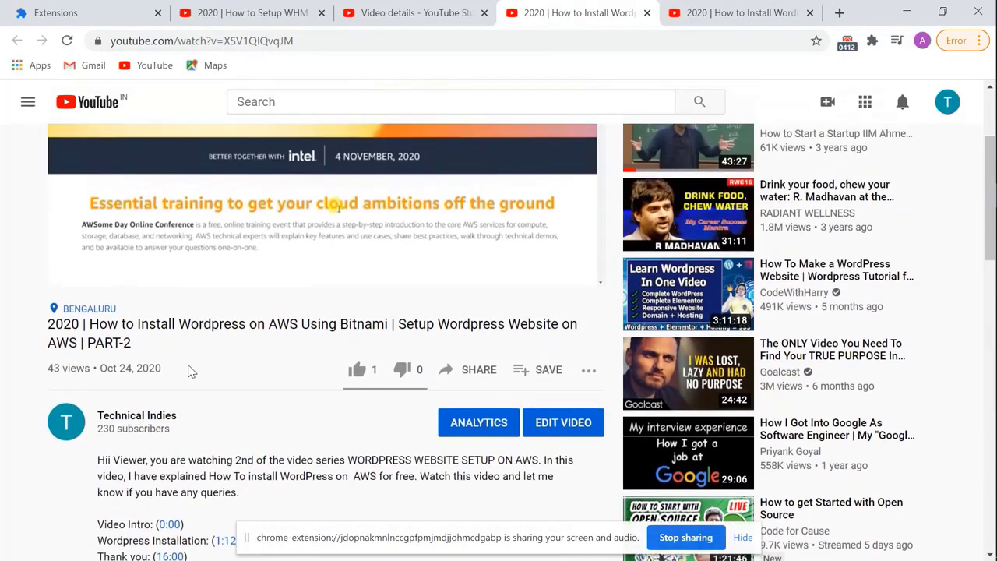